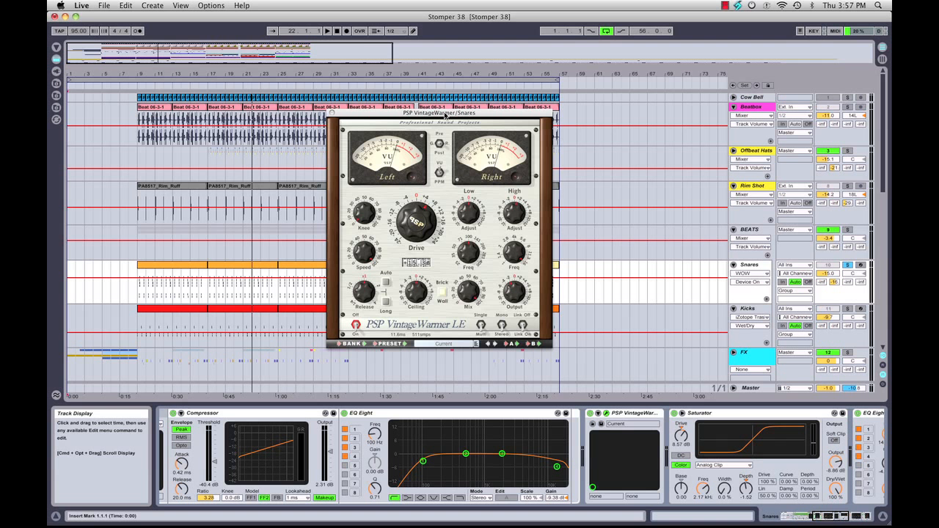
Look over the Drive control in PSP VintageWarmer, close its window and select the Saturator that follows it in the Snares chain
{"action": "left_click_drag", "start_coordinate": [446, 115], "coordinate": [457, 123]}
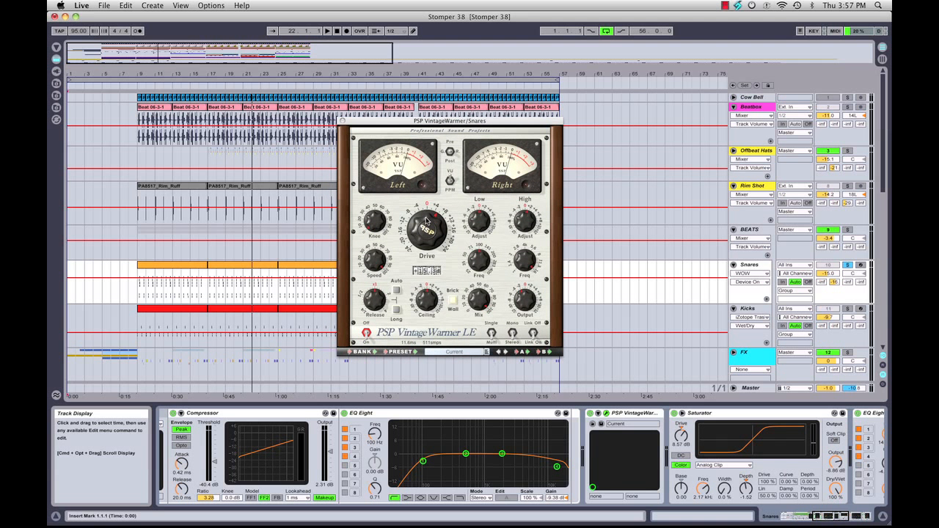
{"action": "left_click_drag", "start_coordinate": [426, 219], "coordinate": [417, 237]}
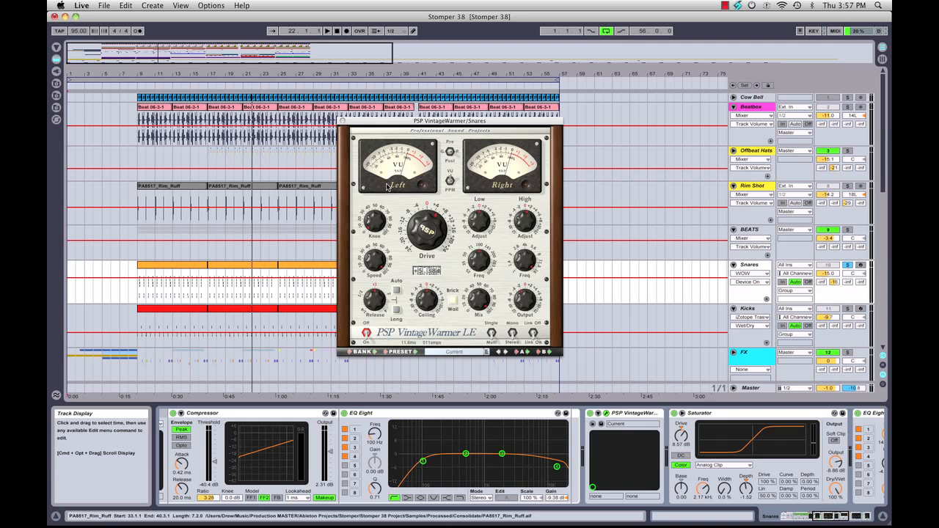
{"action": "left_click", "coordinate": [342, 121]}
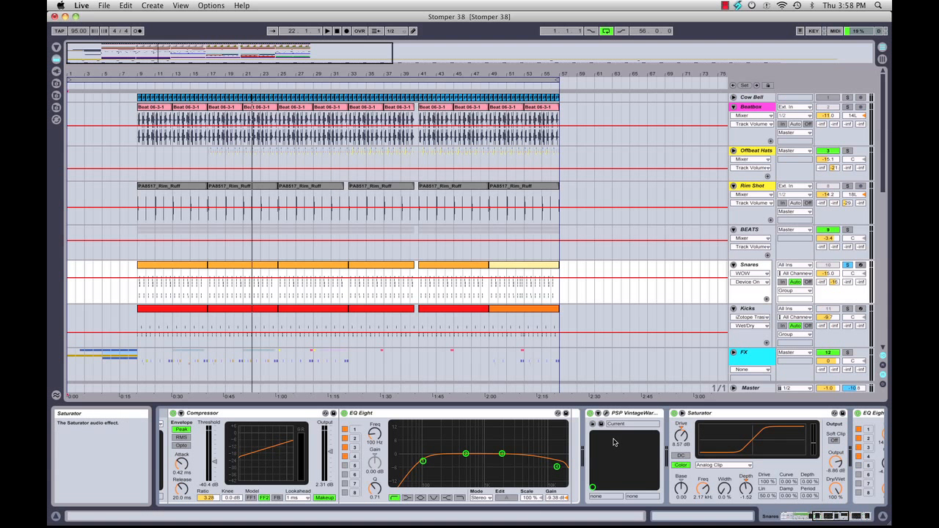
{"action": "scroll", "coordinate": [611, 439], "scroll_direction": "right", "scroll_amount": 5}
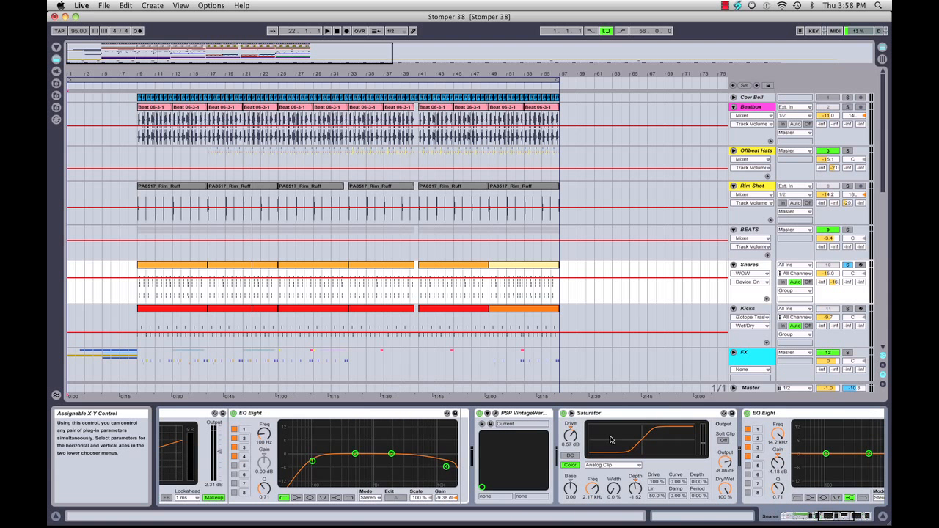
{"action": "left_click", "coordinate": [562, 415]}
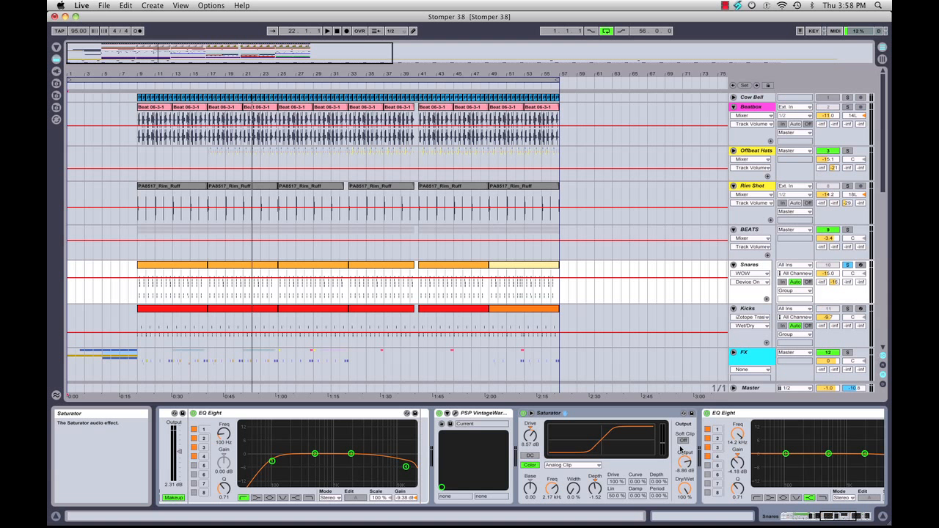
Turn band 1 of the EQ Eight after the Saturator into a low cut at 69.3 Hz
{"action": "scroll", "coordinate": [559, 446], "scroll_direction": "right", "scroll_amount": 5}
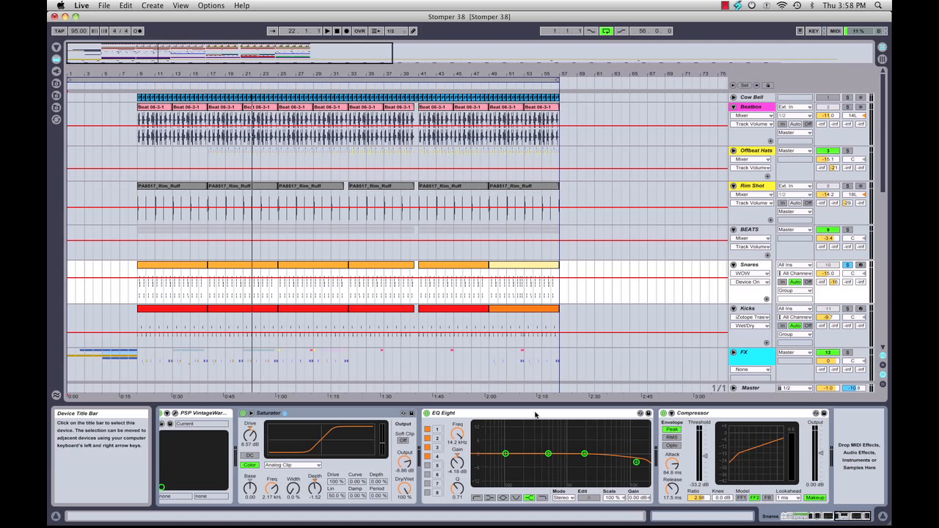
{"action": "left_click", "coordinate": [536, 415]}
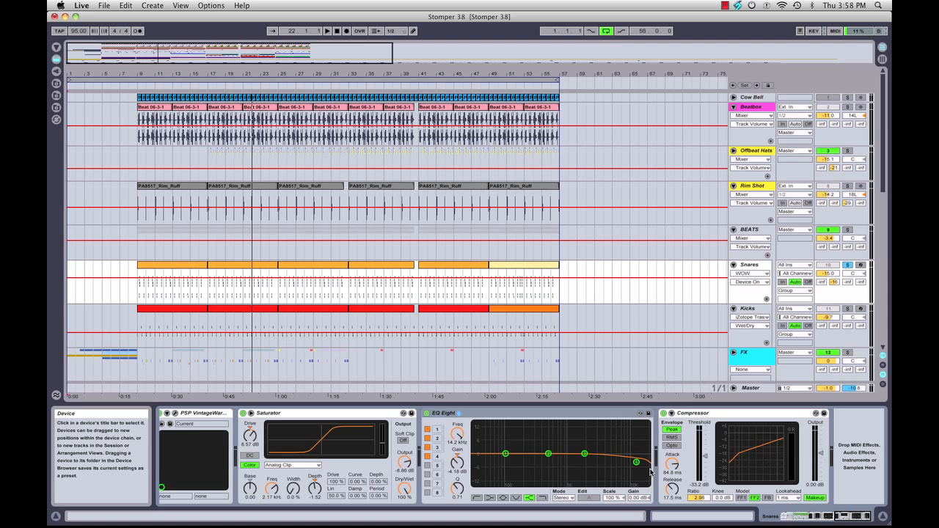
{"action": "left_click_drag", "start_coordinate": [505, 453], "coordinate": [485, 454]}
{"action": "left_click", "coordinate": [477, 497]}
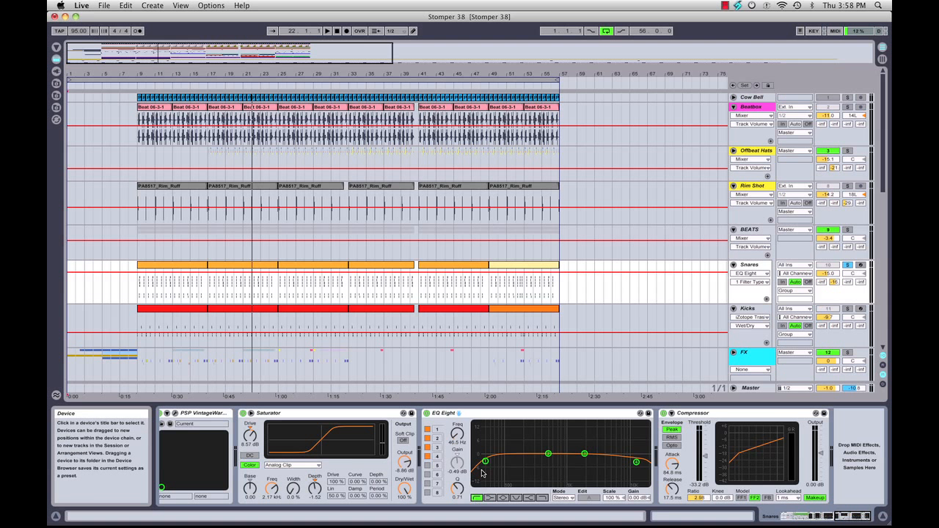
{"action": "left_click_drag", "start_coordinate": [484, 466], "coordinate": [496, 465]}
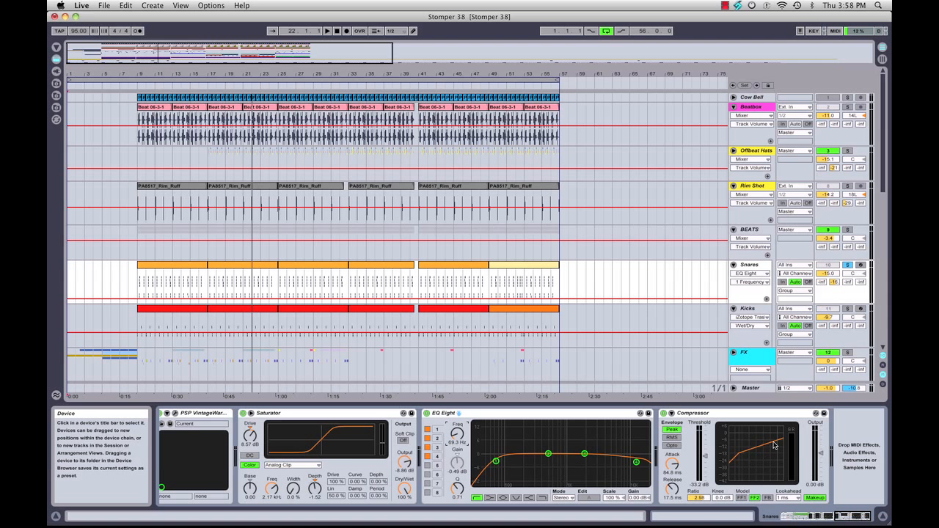
Audition the snares with the final Compressor selected and deactivate iZotope Ozone 4 on the BEATS group
{"action": "left_click", "coordinate": [706, 414]}
{"action": "key", "text": "space"}
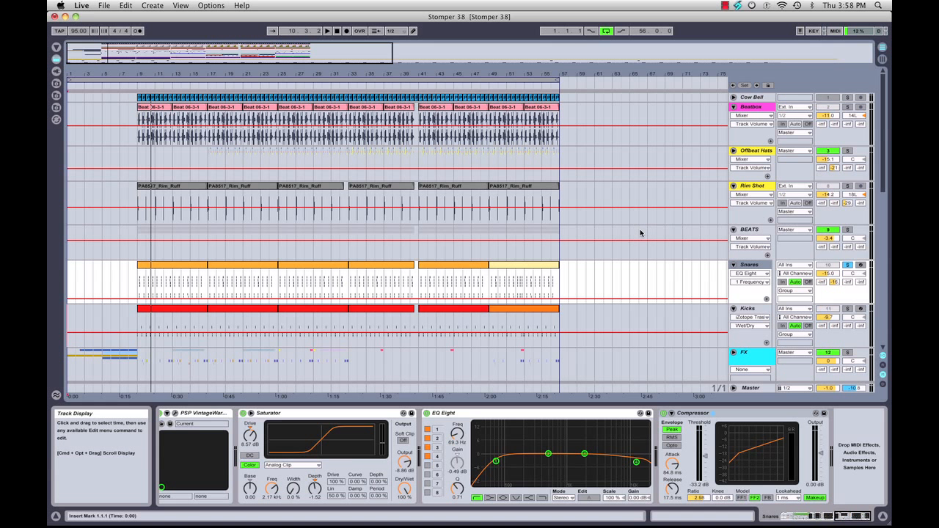
{"action": "left_click", "coordinate": [755, 232]}
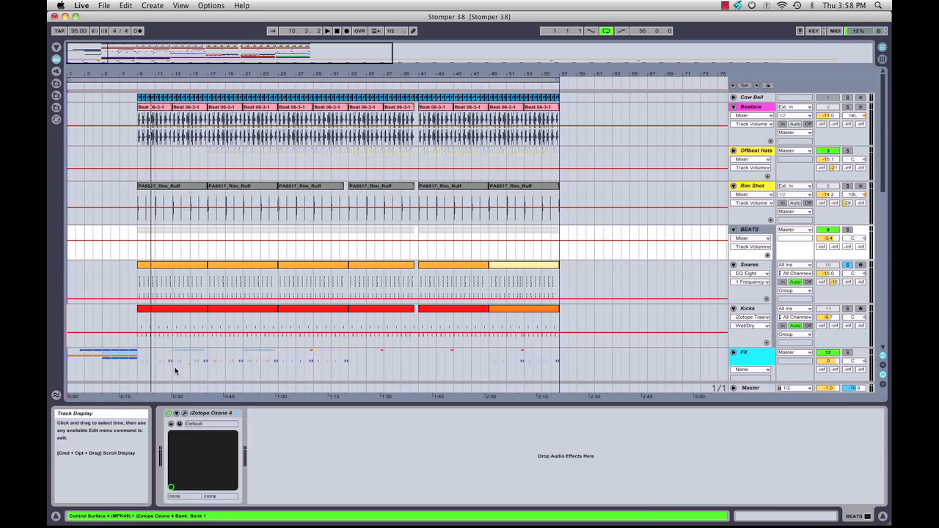
{"action": "left_click", "coordinate": [168, 414]}
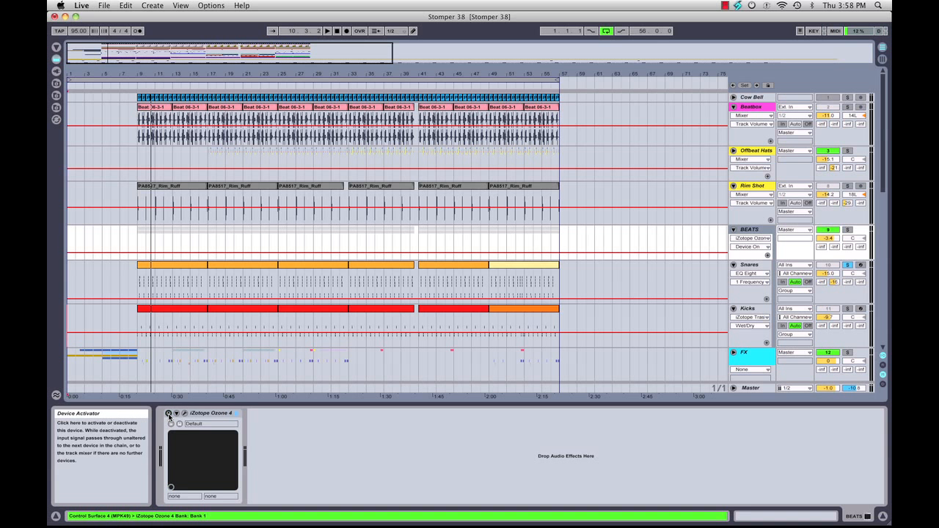
Play the Snares track from bar 9 and lower the final Compressor's threshold to -35.2 dB
{"action": "left_click", "coordinate": [750, 266]}
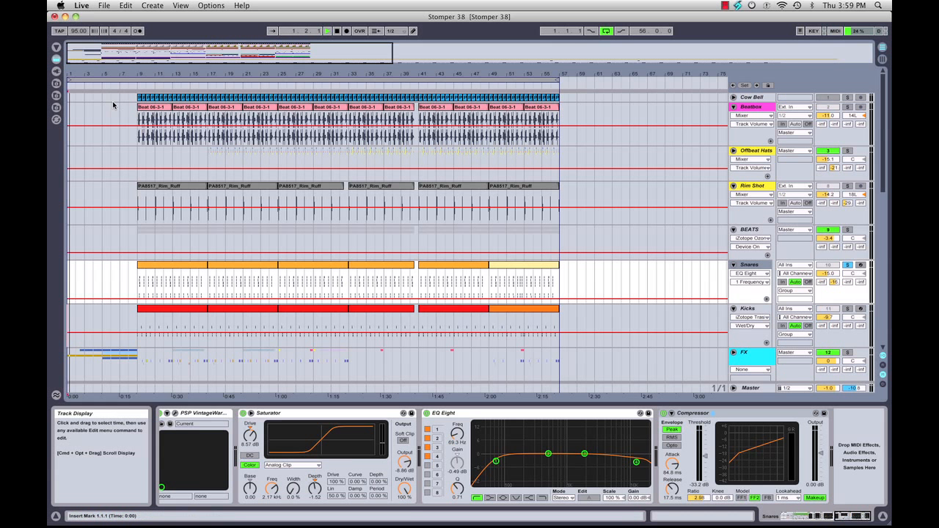
{"action": "left_click", "coordinate": [136, 86]}
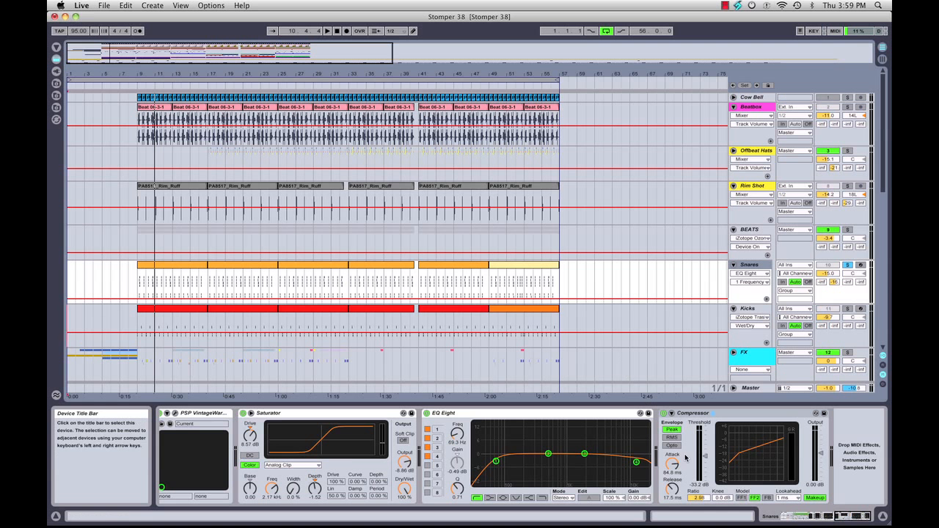
{"action": "left_click", "coordinate": [673, 490]}
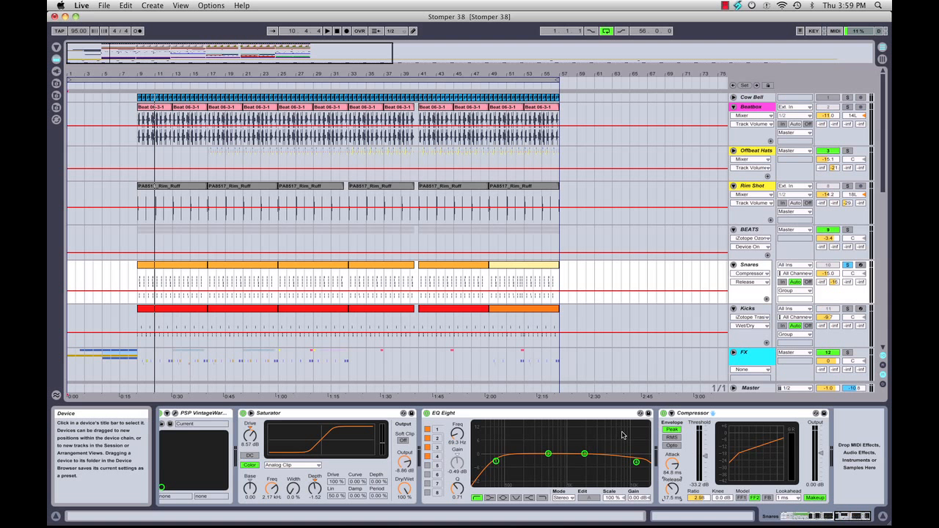
{"action": "left_click", "coordinate": [137, 85]}
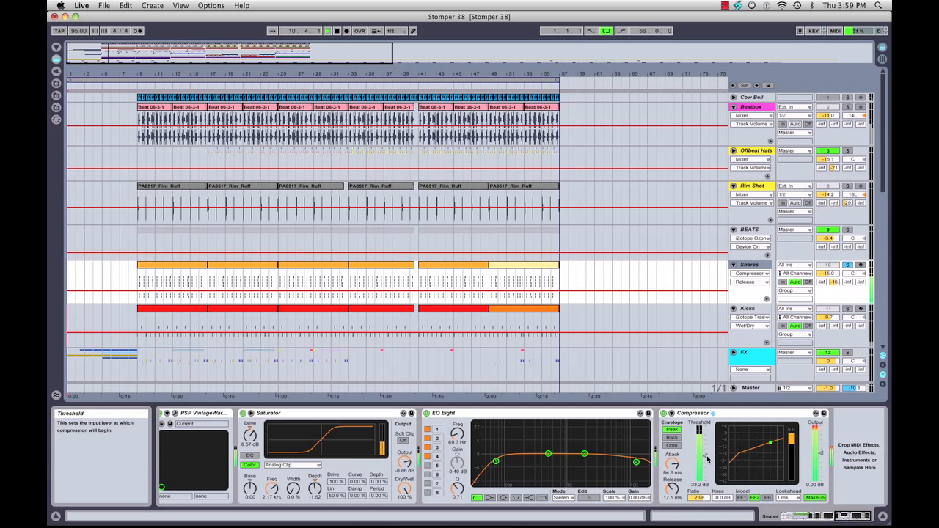
{"action": "left_click_drag", "start_coordinate": [705, 457], "coordinate": [705, 467]}
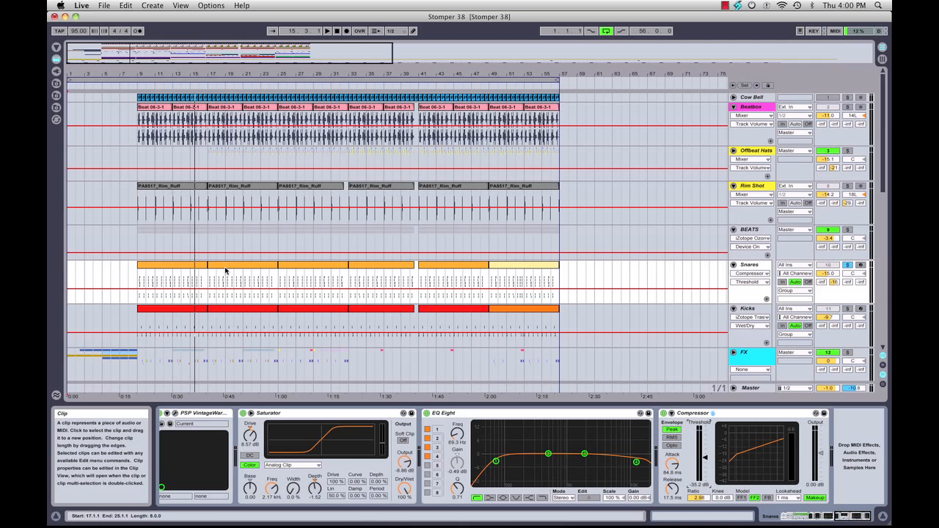
Add a Spectrum device after the final Compressor in the Snares chain
{"action": "left_click", "coordinate": [57, 50]}
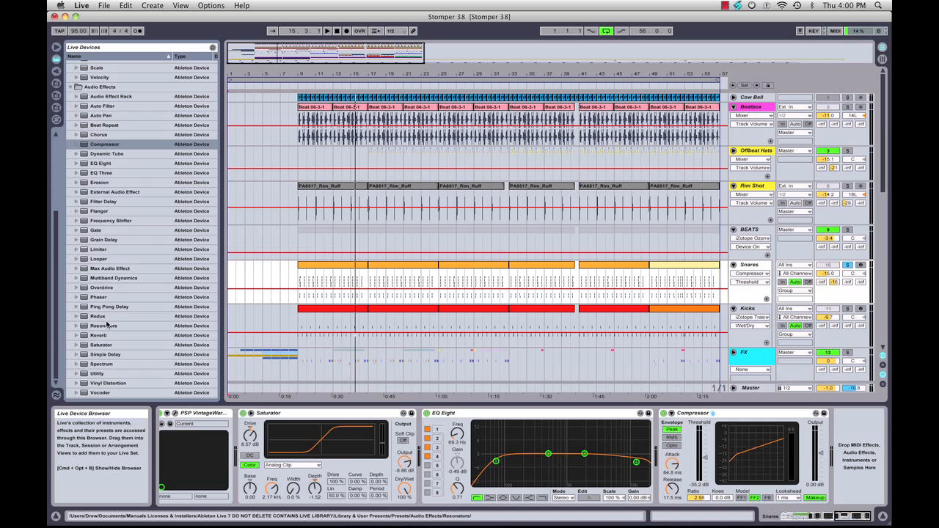
{"action": "left_click", "coordinate": [105, 364]}
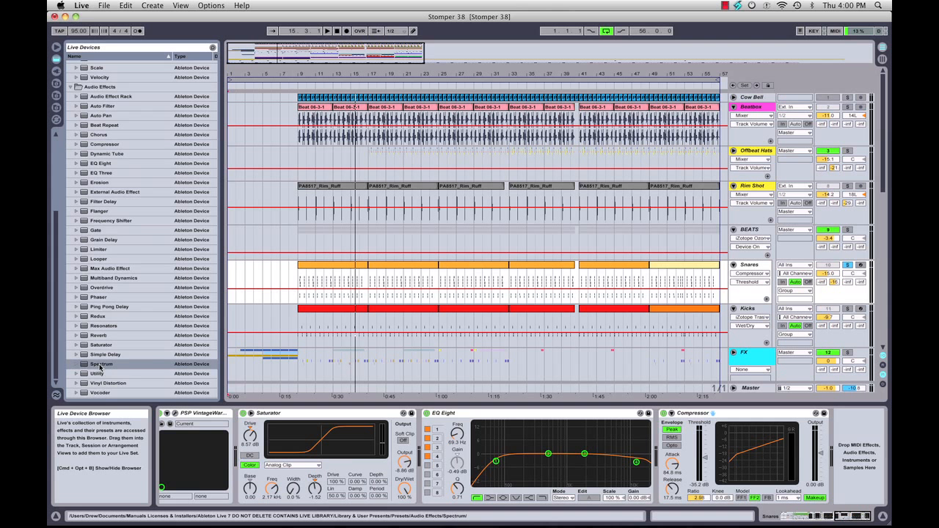
{"action": "left_click_drag", "start_coordinate": [107, 367], "coordinate": [868, 449]}
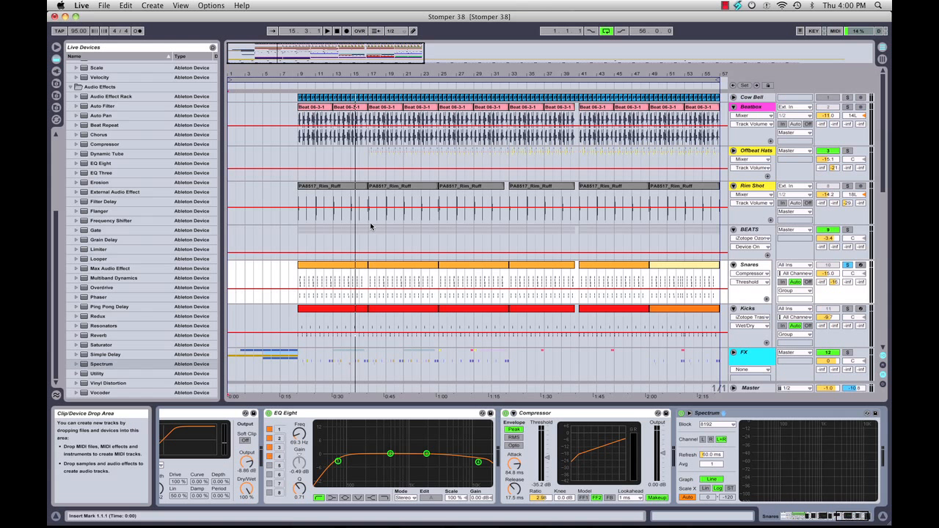
Play the snares from bar 9 to check their frequencies in the Spectrum display and review the earlier devices in the chain
{"action": "left_click", "coordinate": [297, 85]}
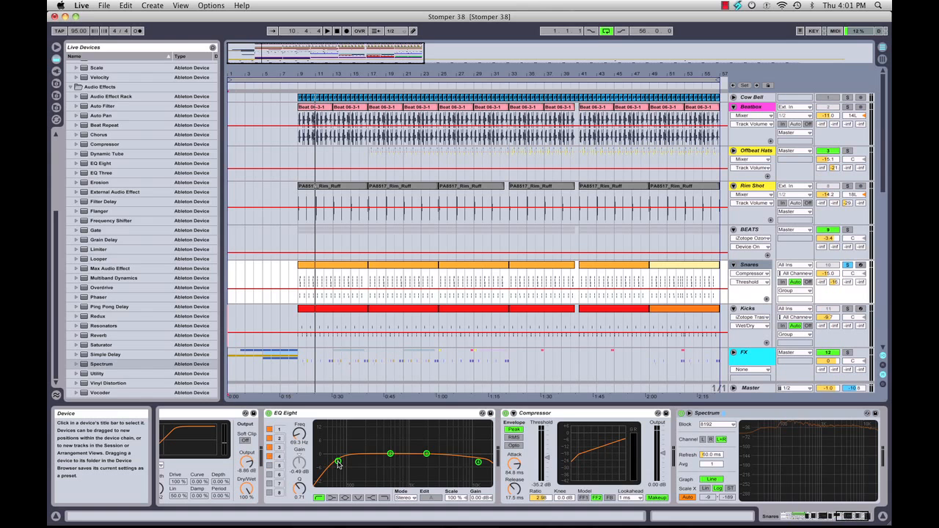
{"action": "scroll", "coordinate": [338, 464], "scroll_direction": "left", "scroll_amount": 5}
{"action": "scroll", "coordinate": [337, 464], "scroll_direction": "left", "scroll_amount": 8}
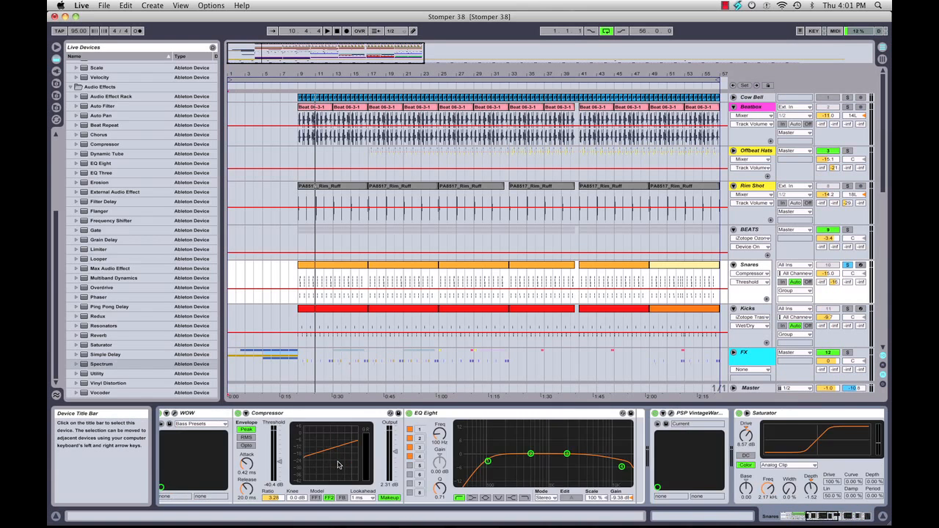
{"action": "scroll", "coordinate": [337, 463], "scroll_direction": "right", "scroll_amount": 10}
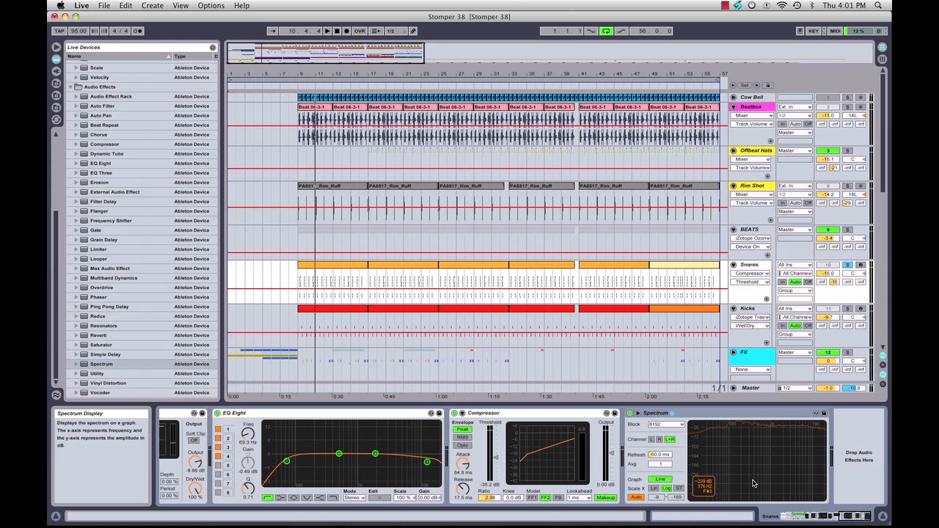
{"action": "key", "text": "space"}
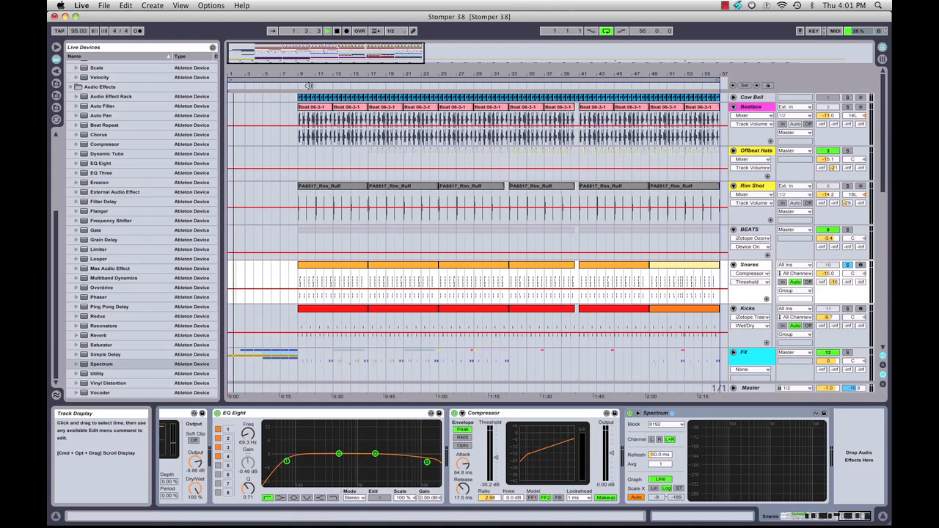
{"action": "left_click", "coordinate": [301, 86]}
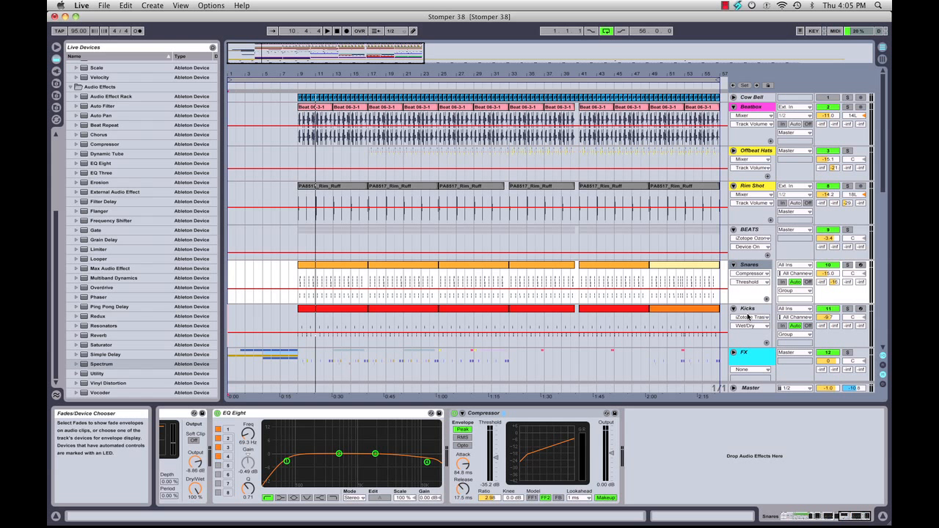
Select the Snares and Kicks tracks together and inspect the available track commands
{"action": "left_click", "coordinate": [748, 231]}
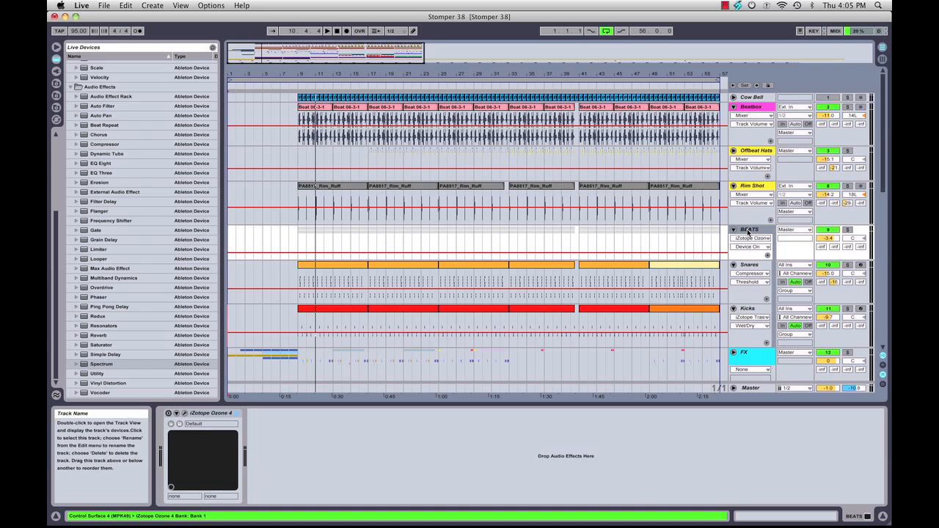
{"action": "left_click", "coordinate": [748, 266]}
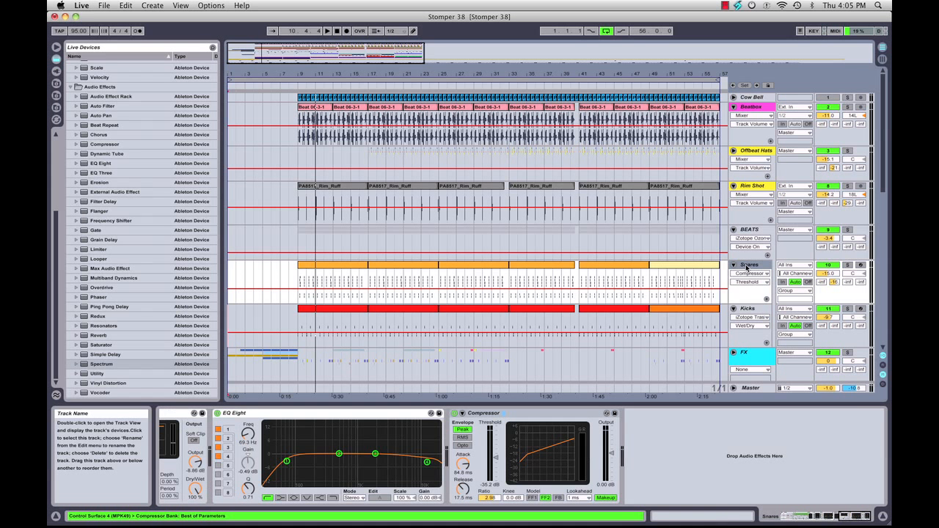
{"action": "left_click", "coordinate": [748, 309]}
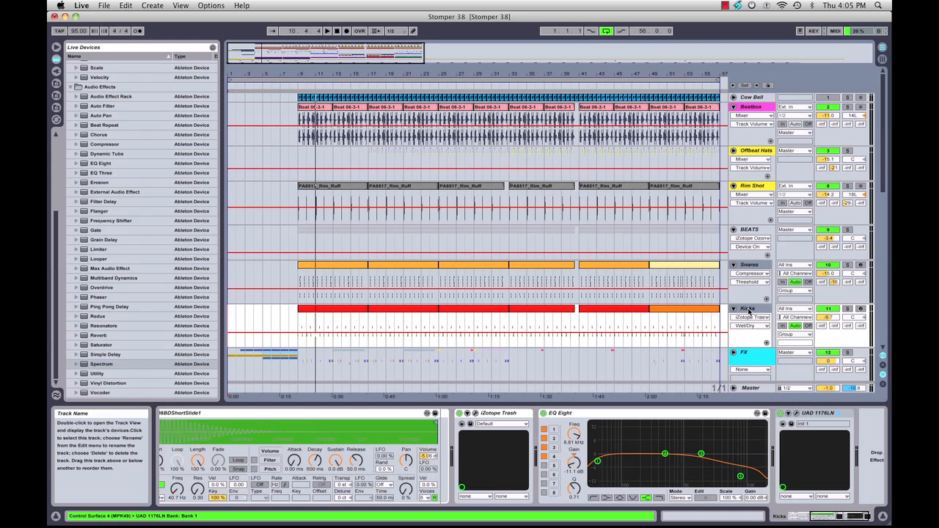
{"action": "right_click", "coordinate": [749, 309]}
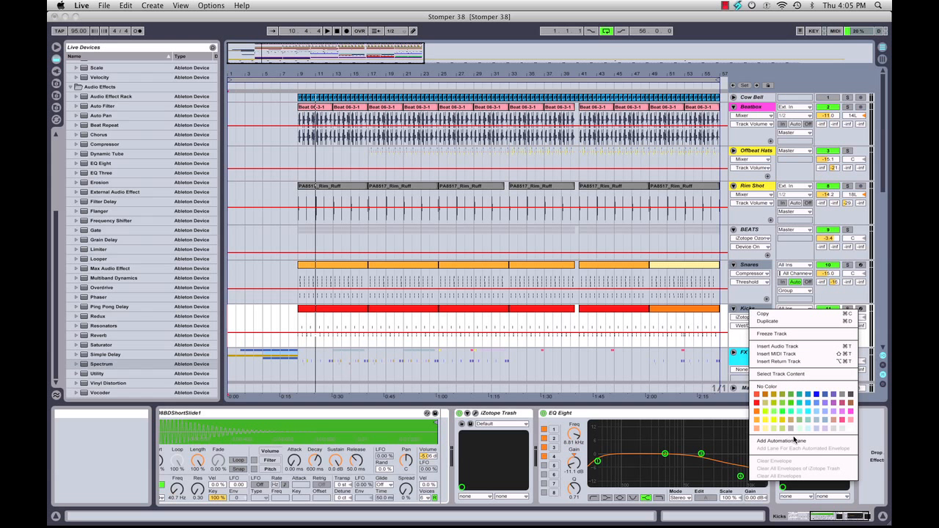
{"action": "left_click", "coordinate": [744, 268]}
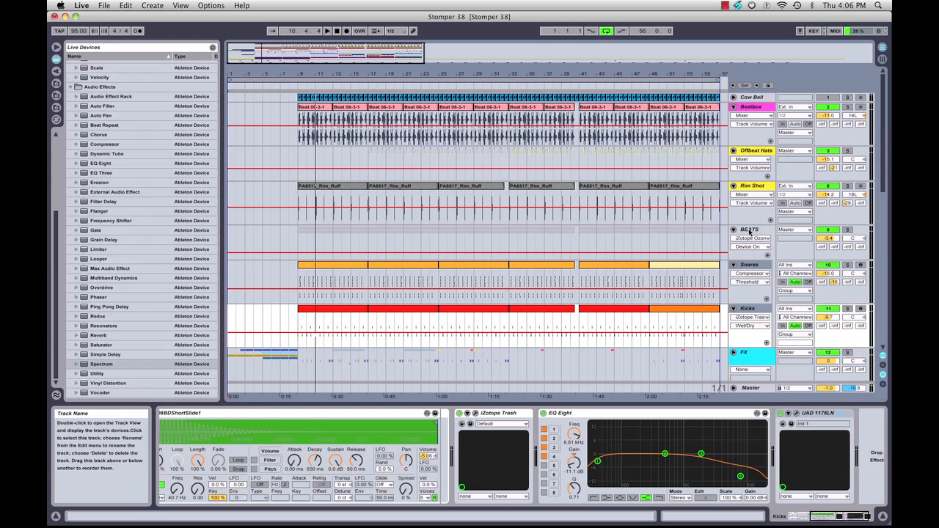
Reactivate iZotope Ozone 4 on the BEATS group and show its Loudness Maximizer settings with the Default preset
{"action": "left_click", "coordinate": [749, 234]}
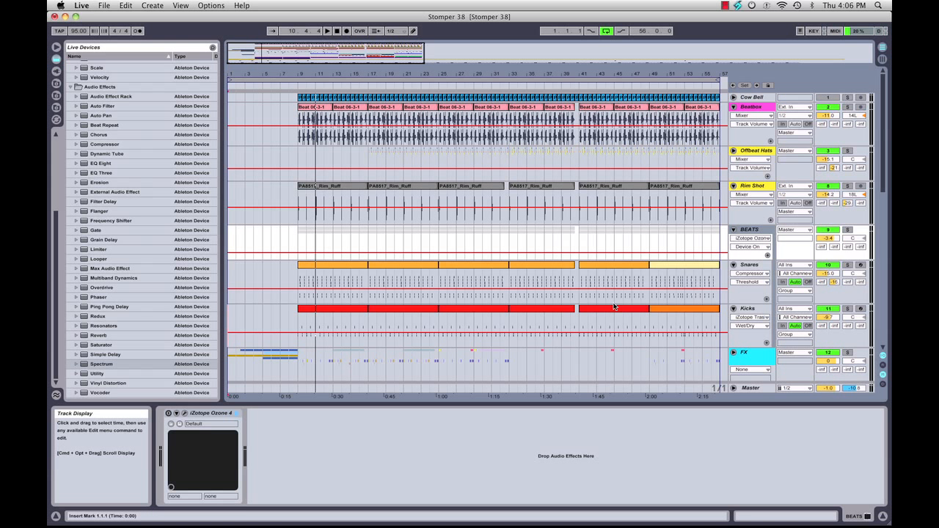
{"action": "left_click", "coordinate": [168, 413]}
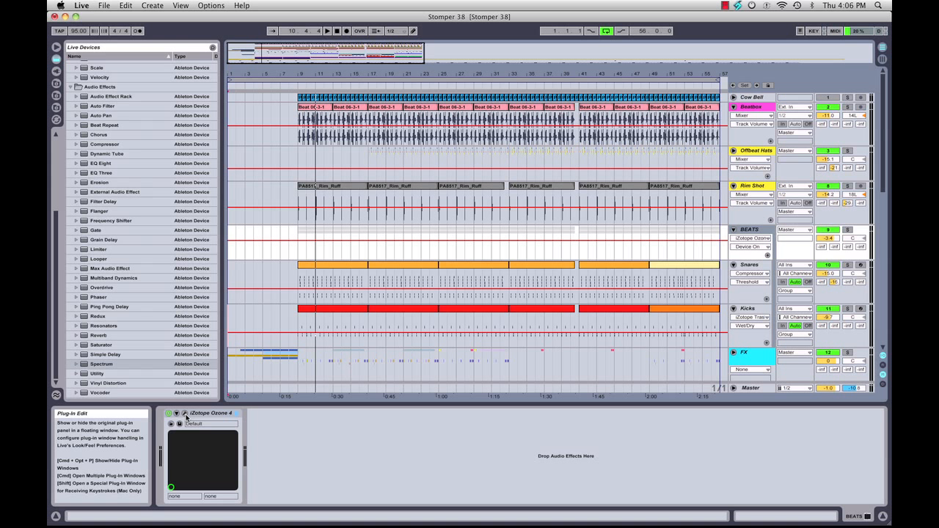
{"action": "left_click", "coordinate": [184, 415]}
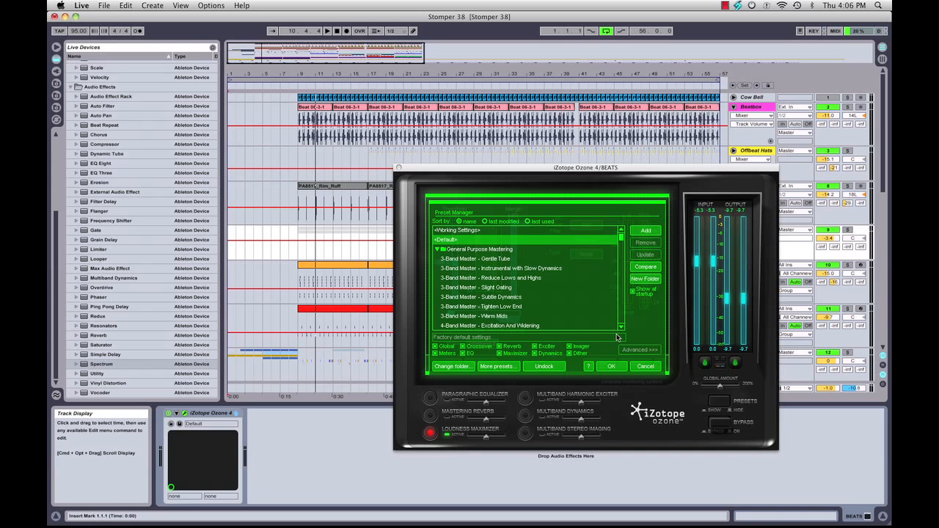
{"action": "left_click", "coordinate": [613, 368]}
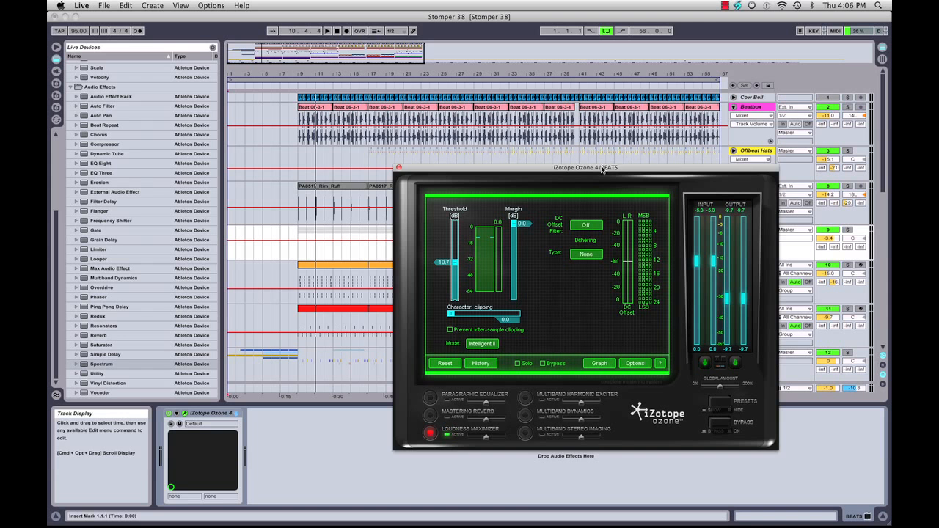
{"action": "left_click_drag", "start_coordinate": [603, 168], "coordinate": [491, 86]}
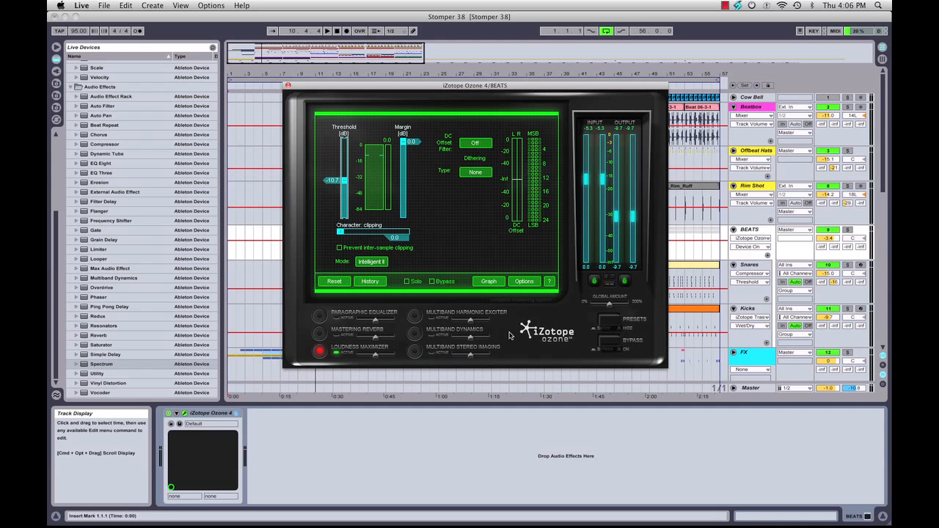
Switch Ozone's Loudness Maximizer off and back on, and hold its Character slider at 0.0 (clipping)
{"action": "left_click", "coordinate": [337, 353]}
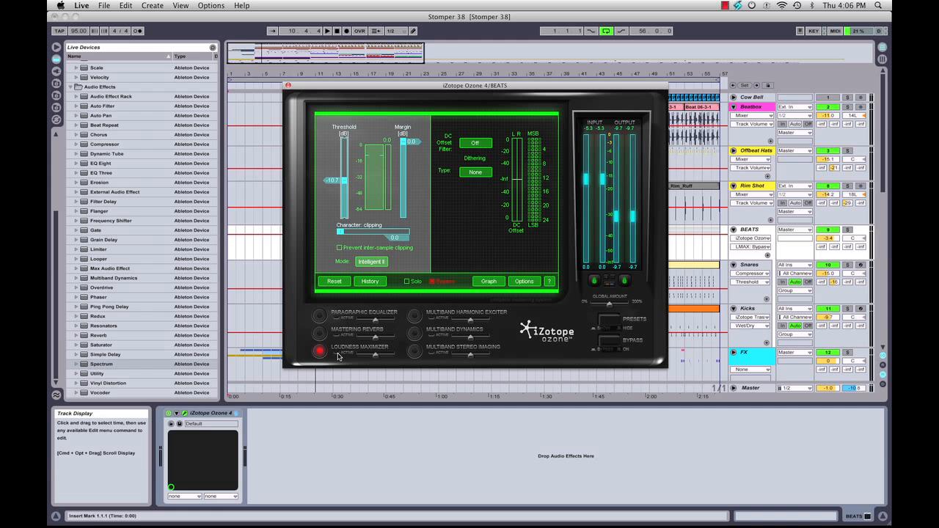
{"action": "left_click", "coordinate": [337, 353]}
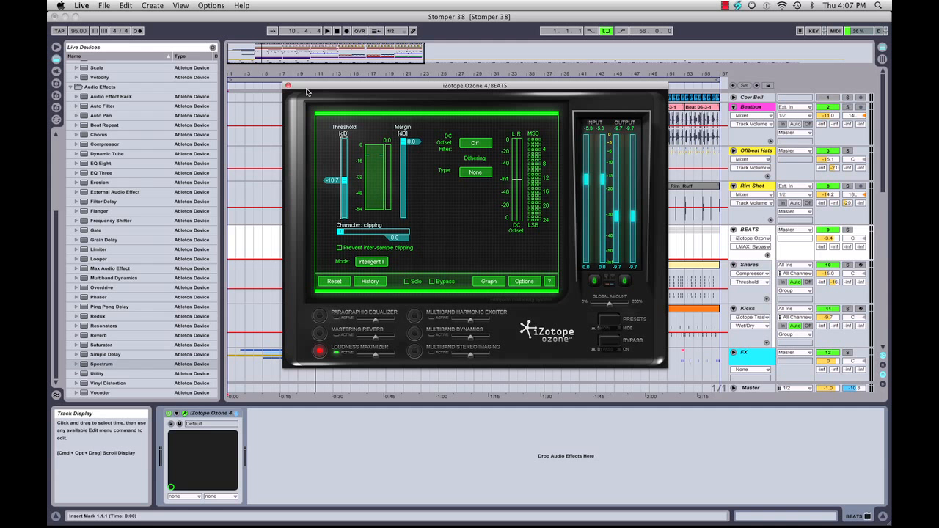
{"action": "left_click_drag", "start_coordinate": [309, 91], "coordinate": [367, 74]}
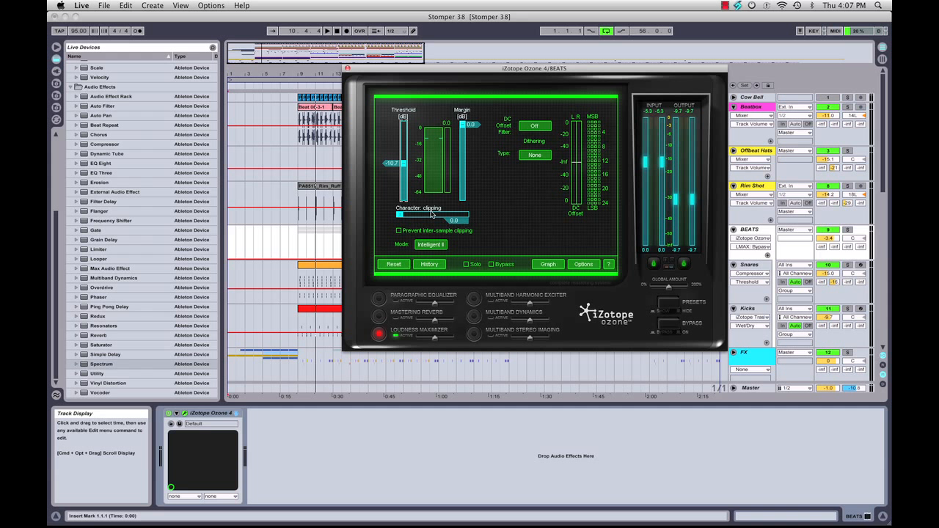
{"action": "mouse_move", "coordinate": [399, 215]}
{"action": "left_mouse_down"}
{"action": "mouse_move", "coordinate": [449, 215]}
{"action": "mouse_move", "coordinate": [381, 219]}
{"action": "left_mouse_up"}
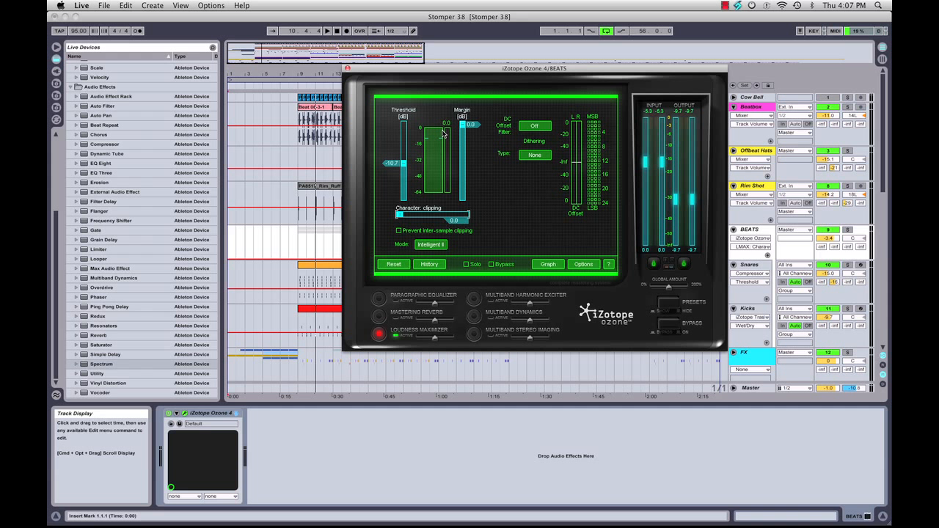
Play the beats from bar 9 to check the Loudness Maximizer's gain reduction, stop playback, and close the Ozone window
{"action": "left_click", "coordinate": [297, 86]}
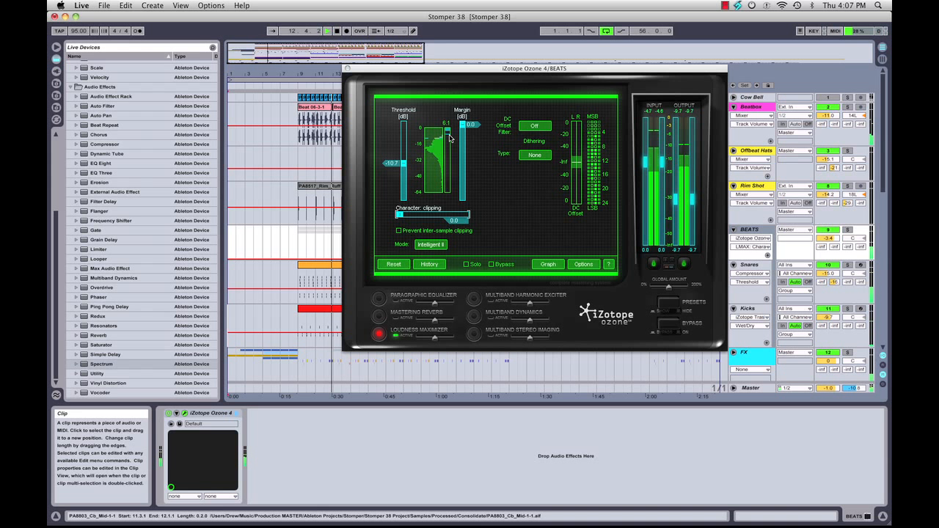
{"action": "key", "text": "space"}
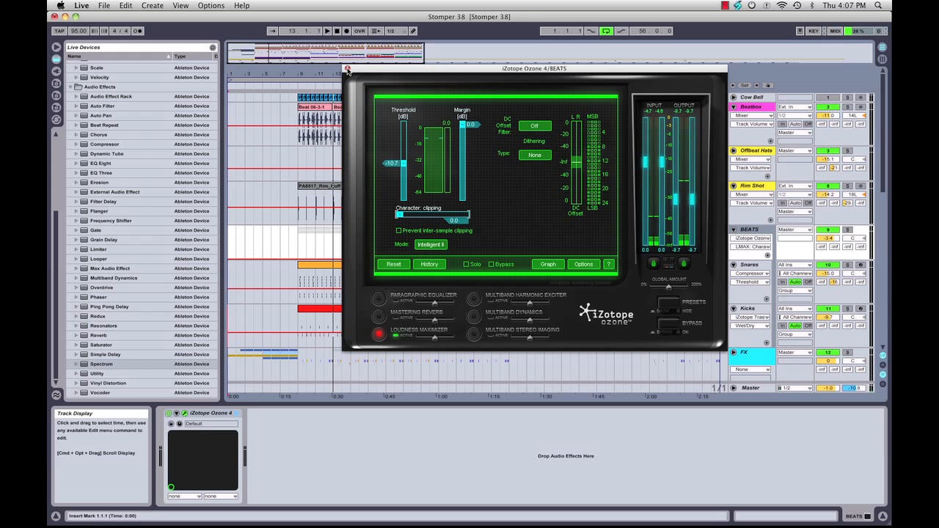
{"action": "left_click", "coordinate": [343, 266]}
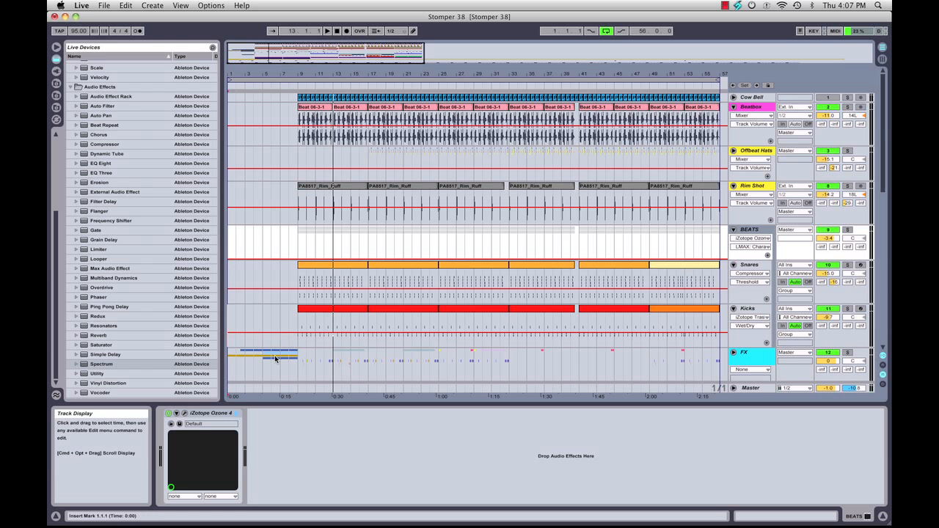